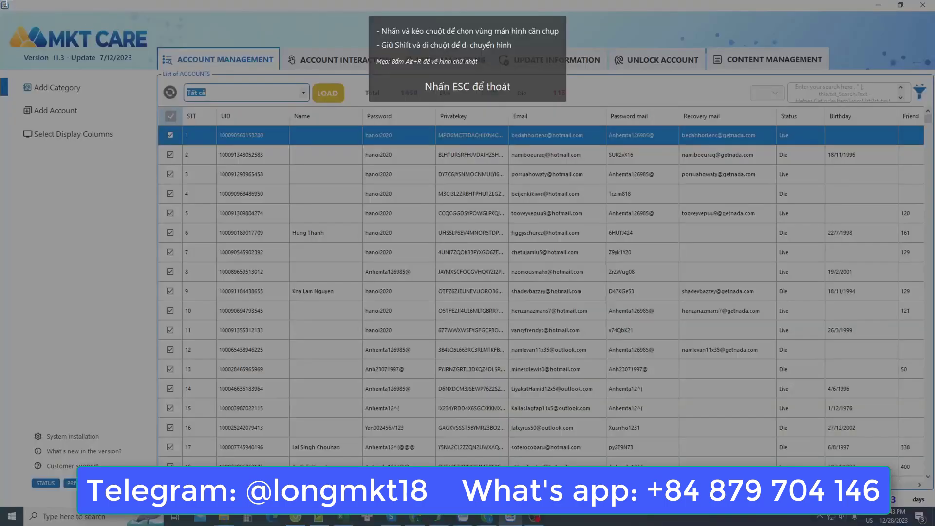
# - Box the Total 1459, Live 1346 and Die 113 account counters in red with the screenshot tool
pyautogui.moveTo(6, 1); pyautogui.dragTo(744, 213)
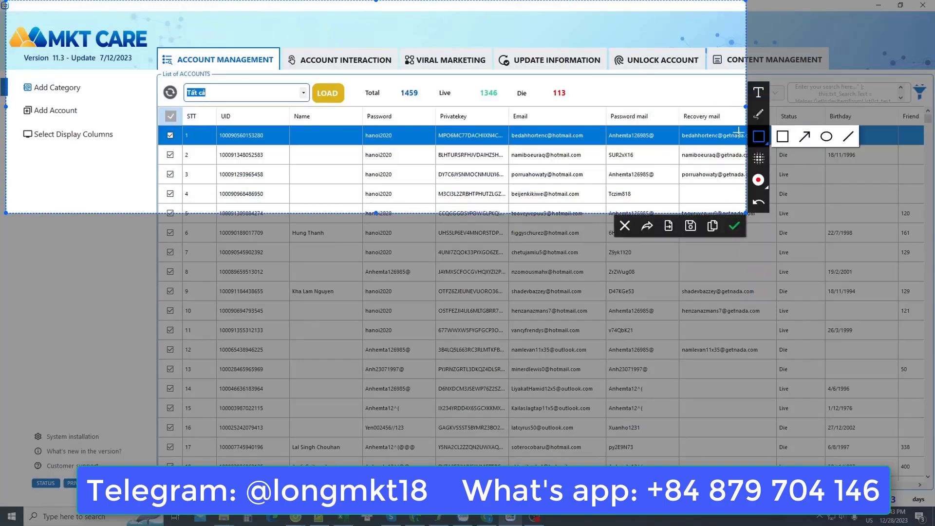
pyautogui.moveTo(345, 77); pyautogui.dragTo(589, 110)
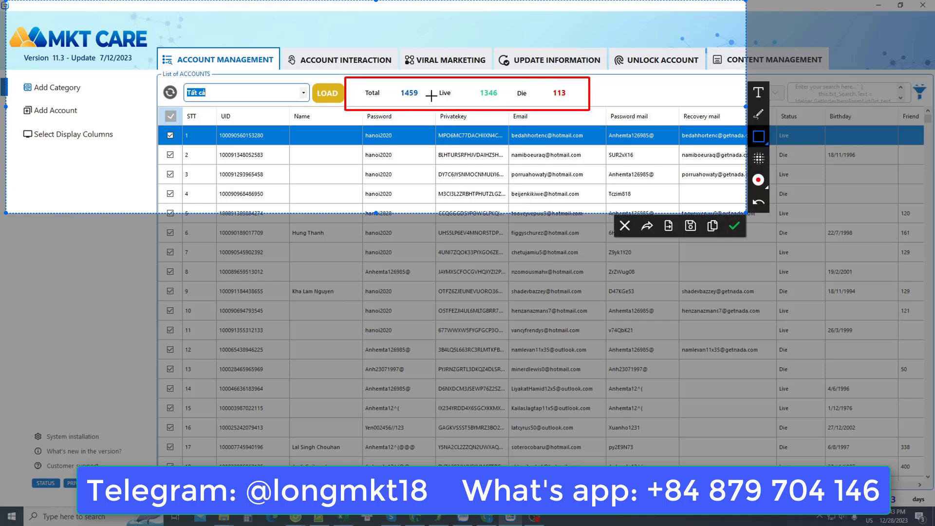
# - Open the Configure INTERACTIVE SCENARIOS editor from Account Interaction and scroll past Friend Interaction to Group Interaction
pyautogui.press('Escape')
pyautogui.click(348, 60)
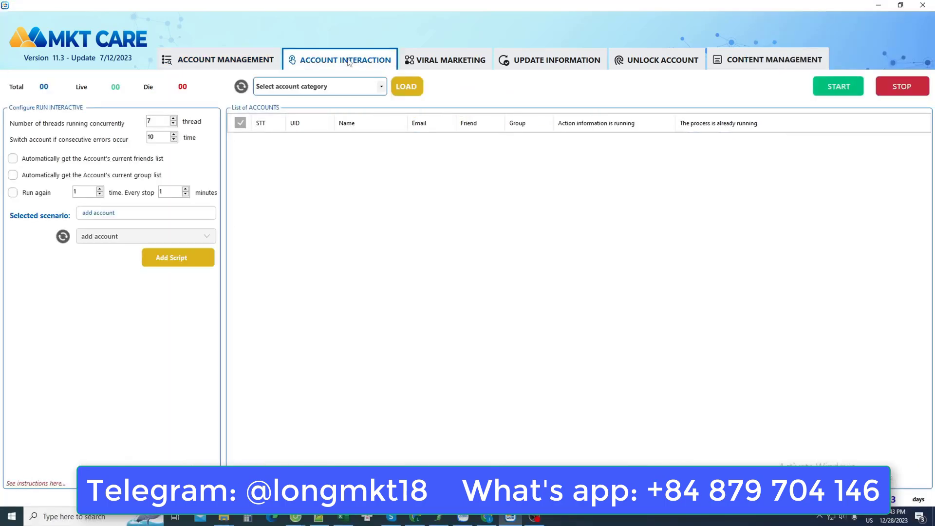
pyautogui.click(180, 259)
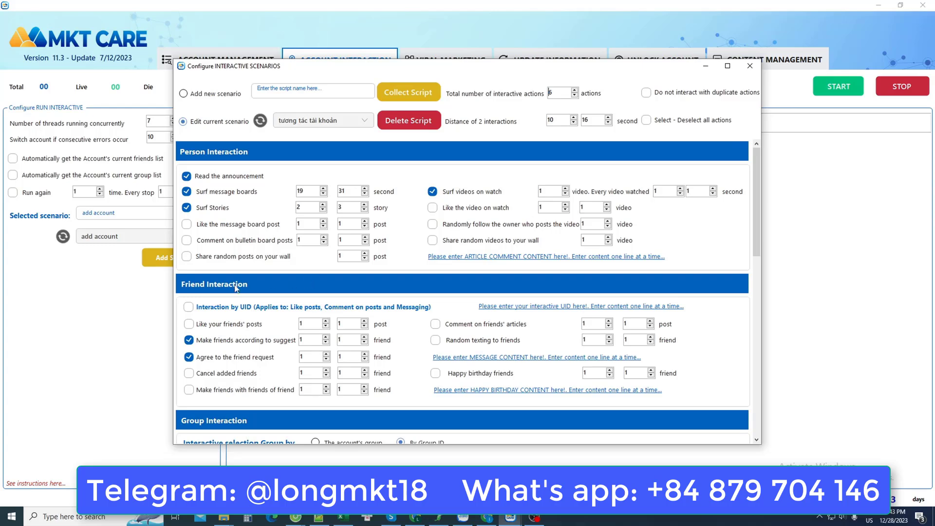
pyautogui.scroll(-2, 240, 286)
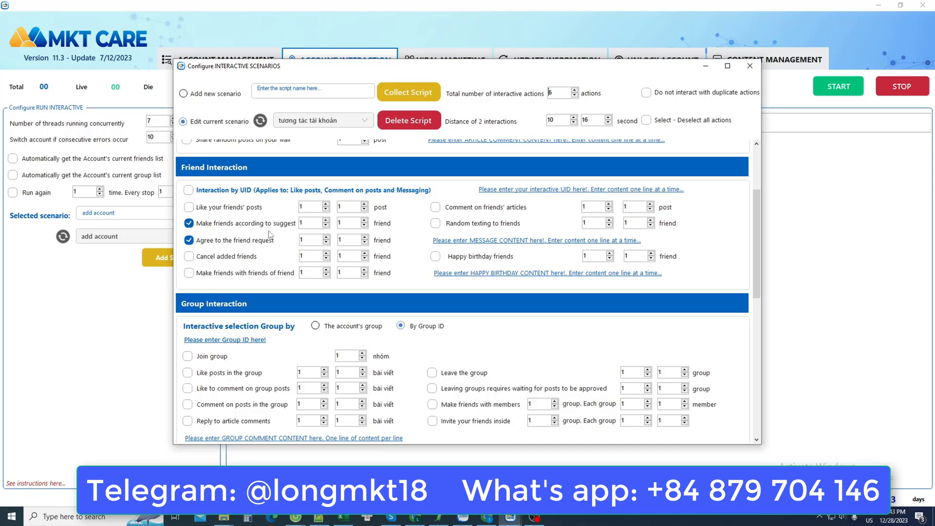
pyautogui.scroll(-2, 271, 234)
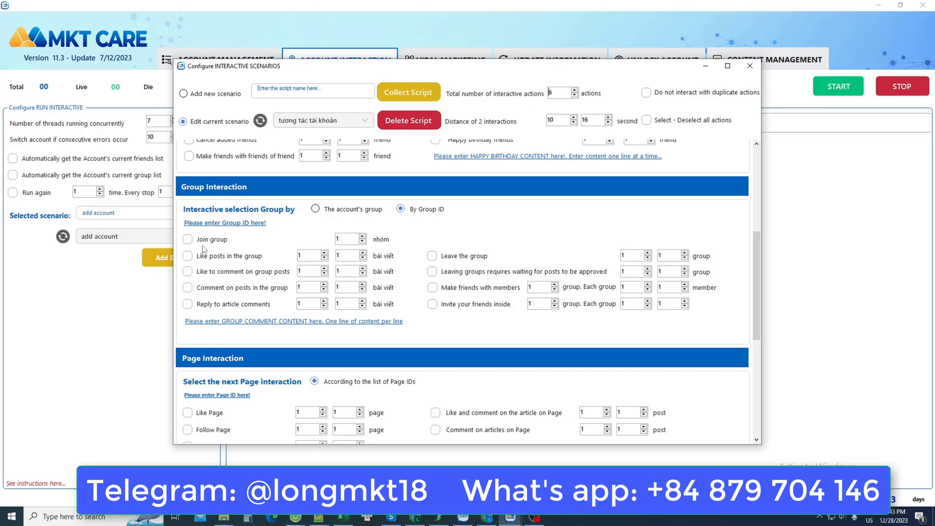
# - Enable joining groups, liking group posts, liking comments and commenting on group posts
pyautogui.click(187, 239)
pyautogui.click(187, 255)
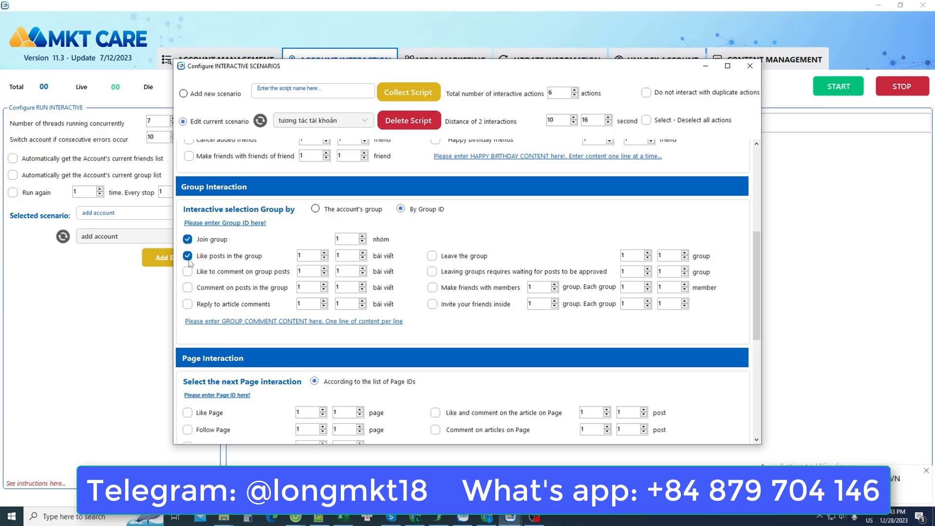
pyautogui.click(187, 271)
pyautogui.click(188, 287)
pyautogui.scroll(-1, 445, 290)
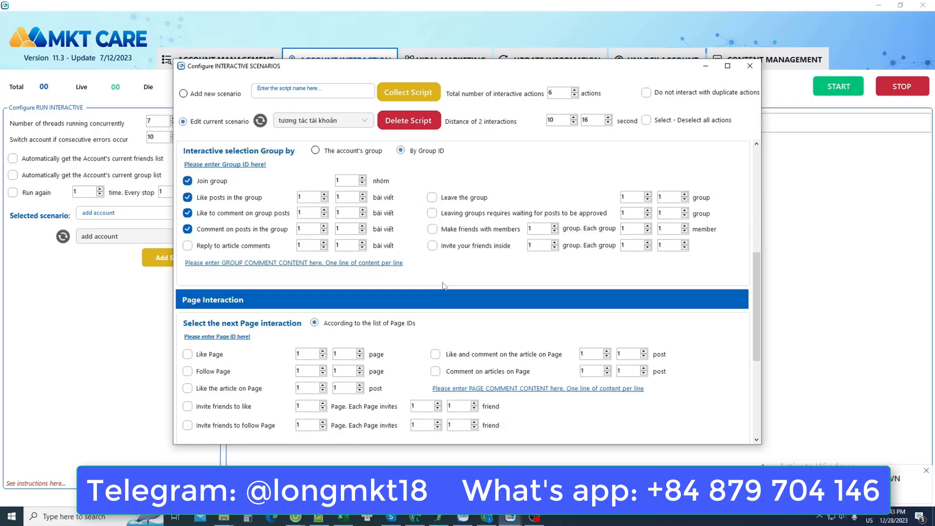
pyautogui.scroll(-1, 432, 265)
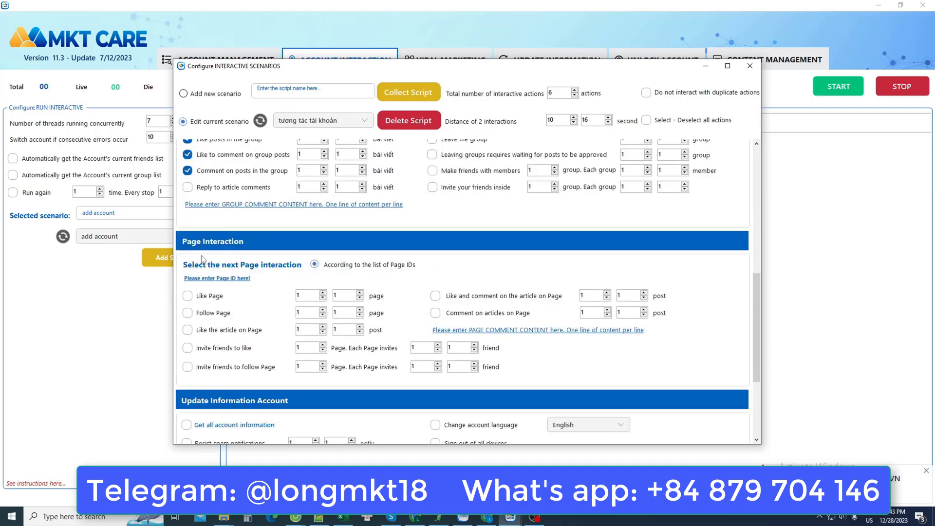
pyautogui.scroll(-2, 202, 258)
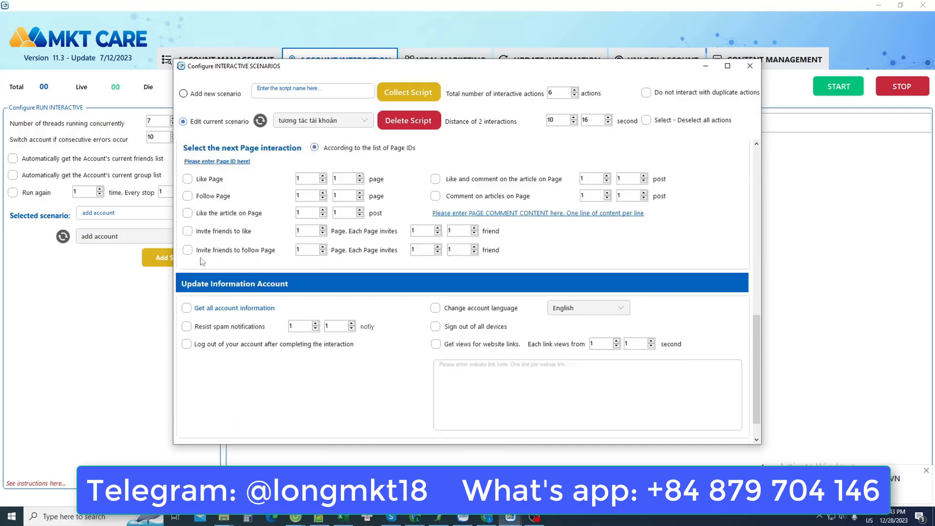
# - Enable liking and following Pages plus both Page article comment options, then close the editor
pyautogui.click(188, 179)
pyautogui.click(188, 196)
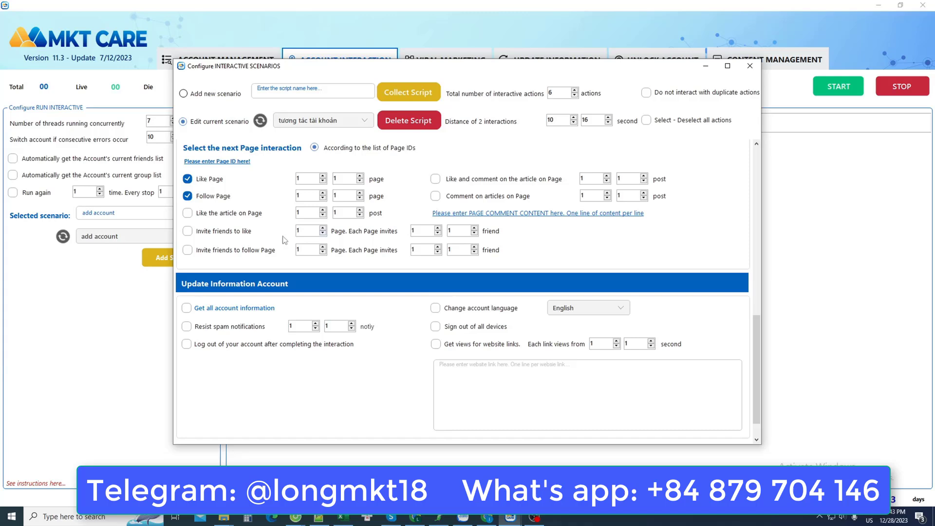
pyautogui.scroll(1, 298, 238)
pyautogui.click(435, 179)
pyautogui.click(435, 195)
pyautogui.click(750, 66)
# - Browse the Viral Marketing options, from Share Article through friending, messaging and posting, down to Seeding Articles
pyautogui.click(459, 67)
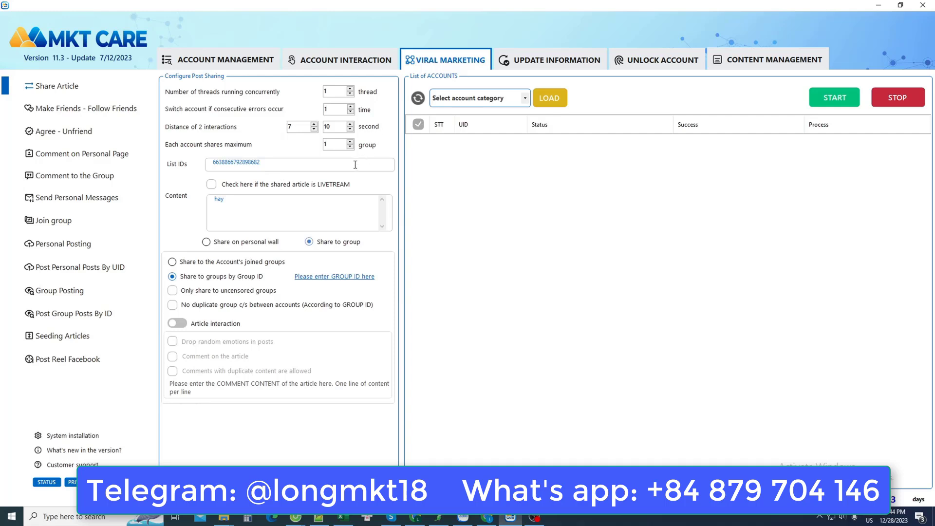
pyautogui.click(94, 92)
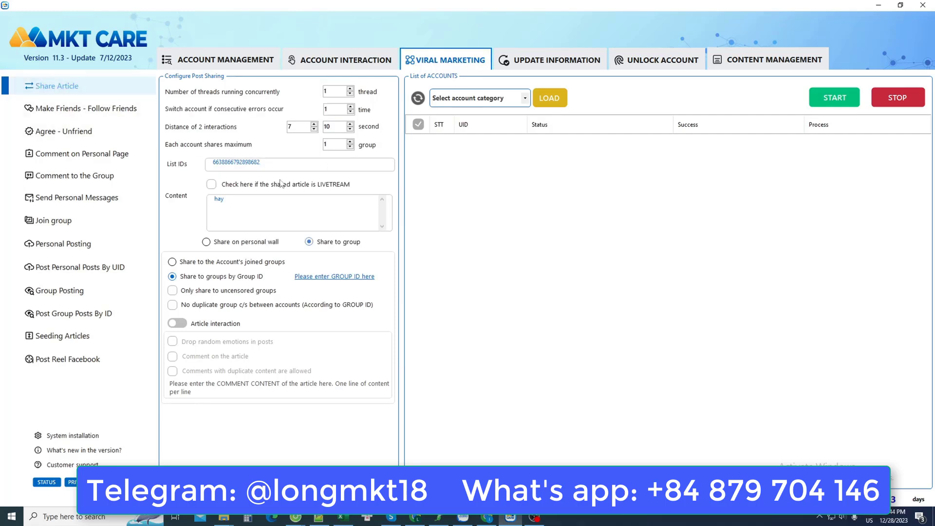
pyautogui.click(121, 108)
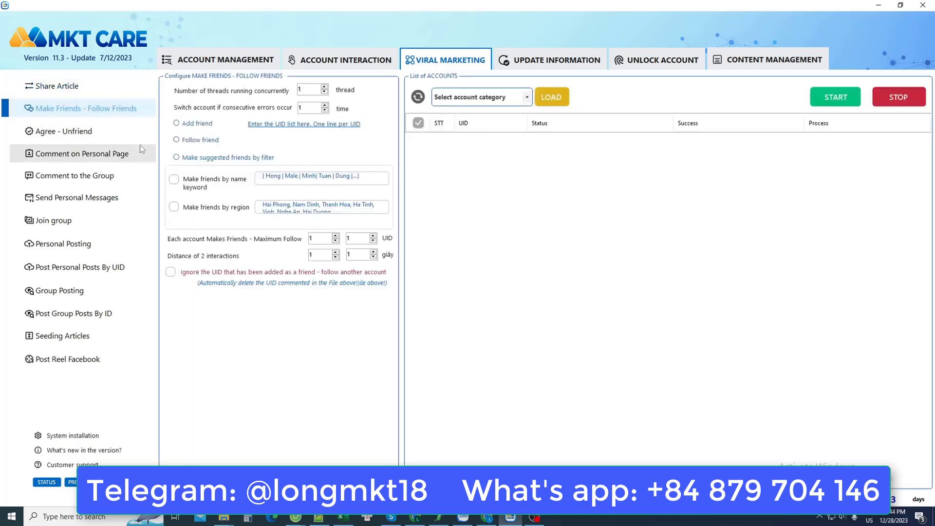
pyautogui.click(73, 131)
pyautogui.click(97, 153)
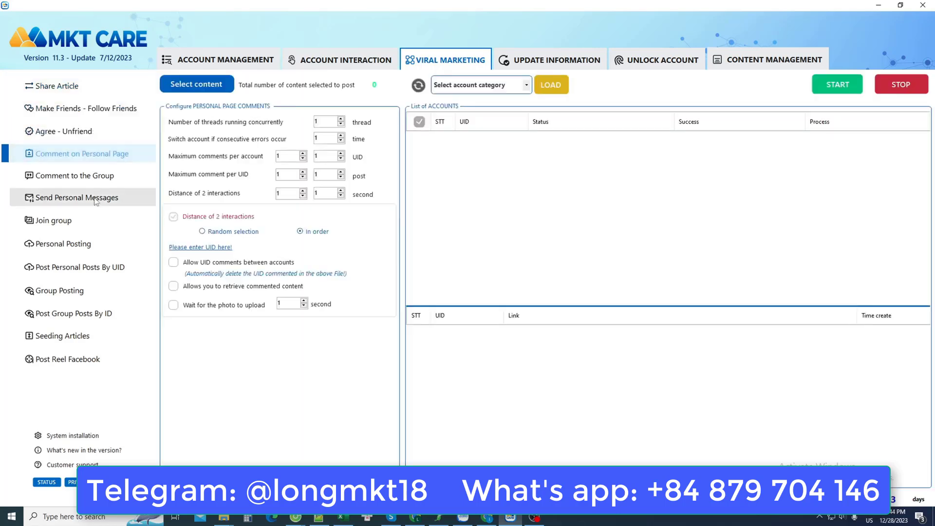
pyautogui.click(96, 202)
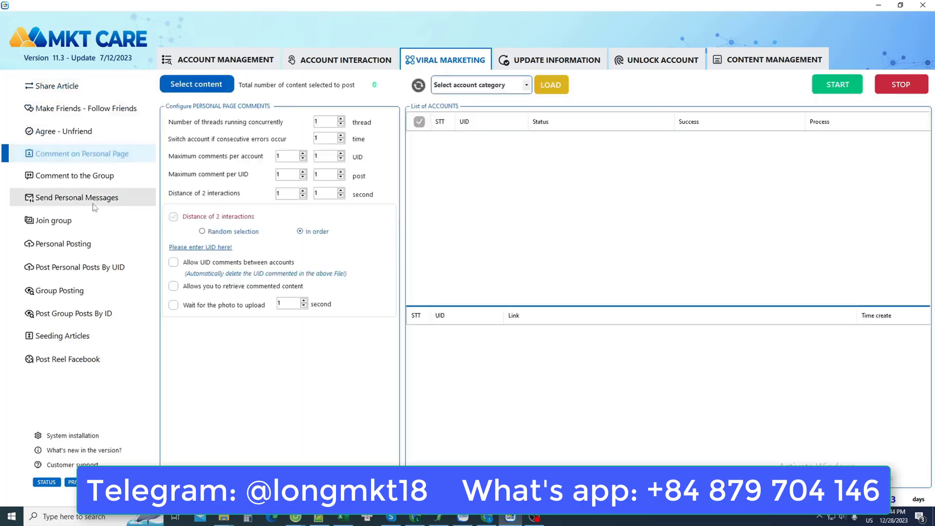
pyautogui.click(70, 222)
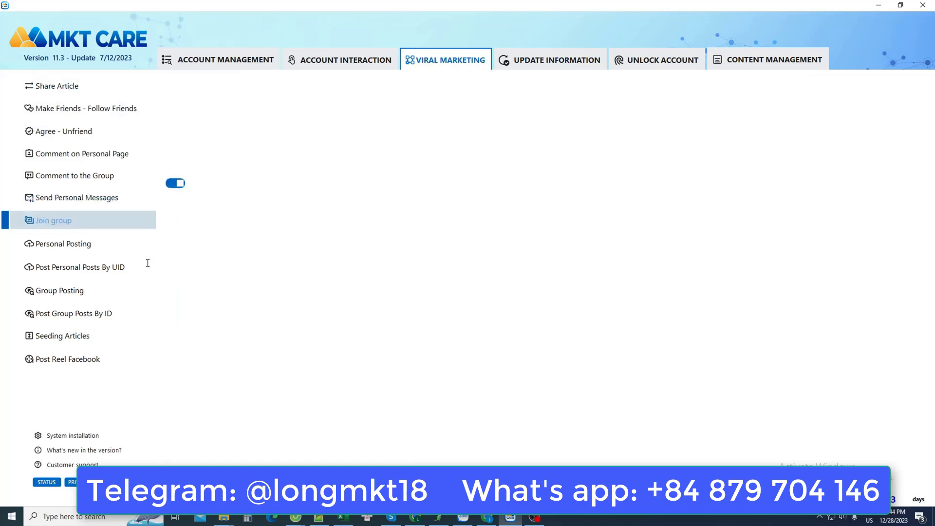
pyautogui.click(94, 251)
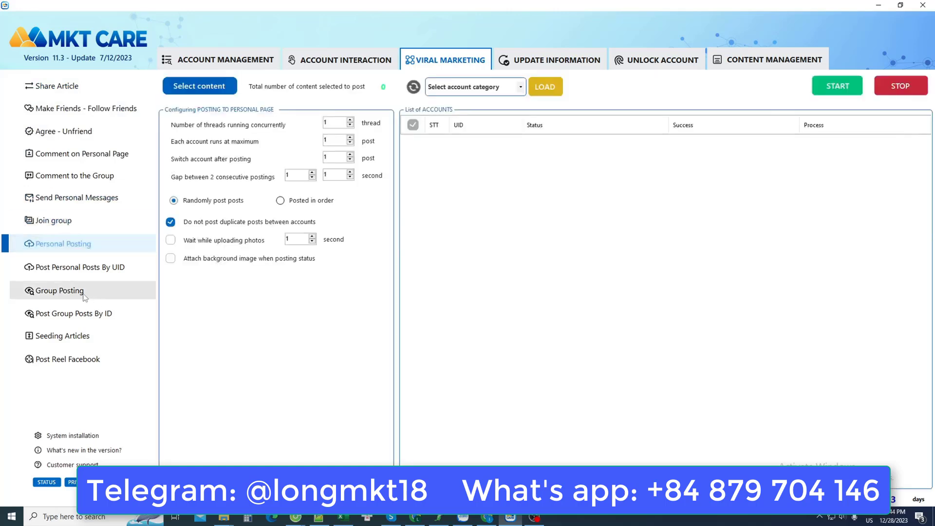
pyautogui.click(84, 294)
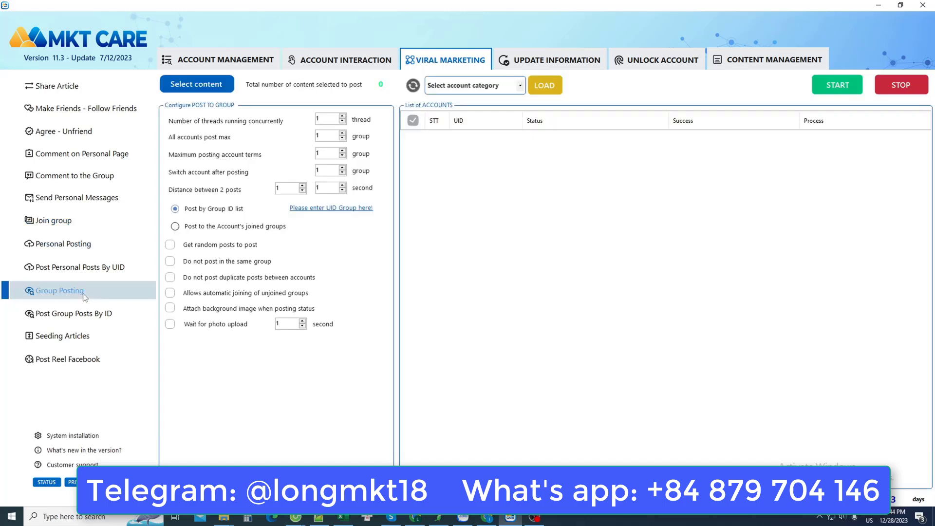
pyautogui.click(82, 336)
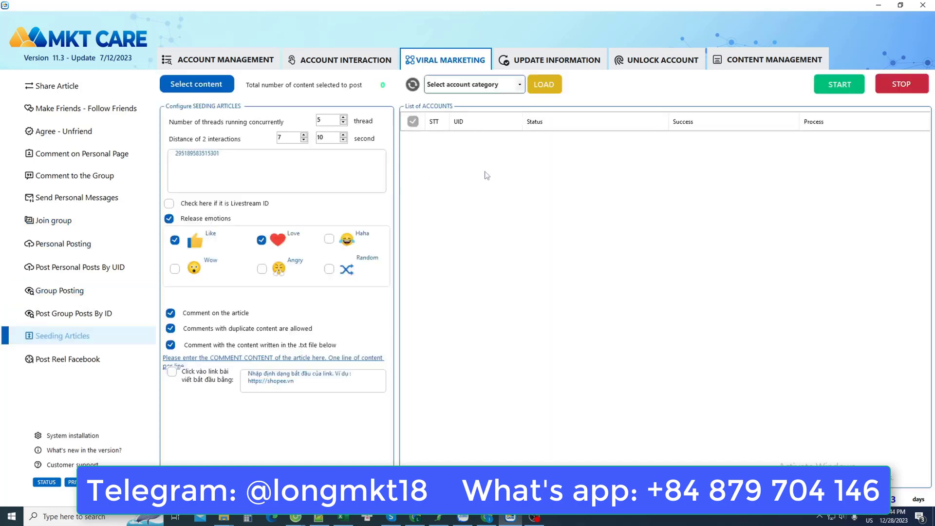
# - Enable changing gender, birthday, random account name, self description, hometown and universities
pyautogui.click(547, 65)
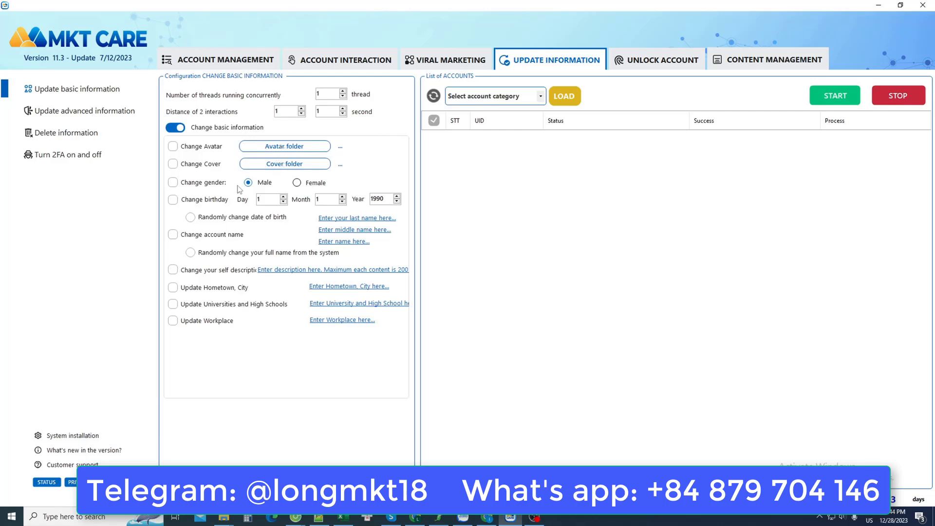
pyautogui.click(173, 183)
pyautogui.click(173, 200)
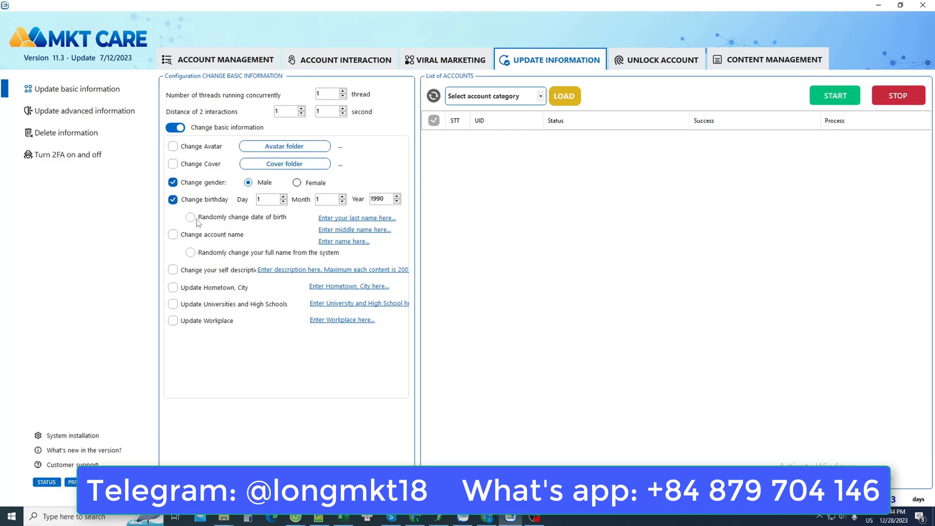
pyautogui.click(174, 234)
pyautogui.click(190, 252)
pyautogui.click(173, 269)
pyautogui.click(173, 287)
pyautogui.click(173, 304)
# - Under Update advanced information, enable changing the password, deleting the phone number and deleting all old mail
pyautogui.click(90, 111)
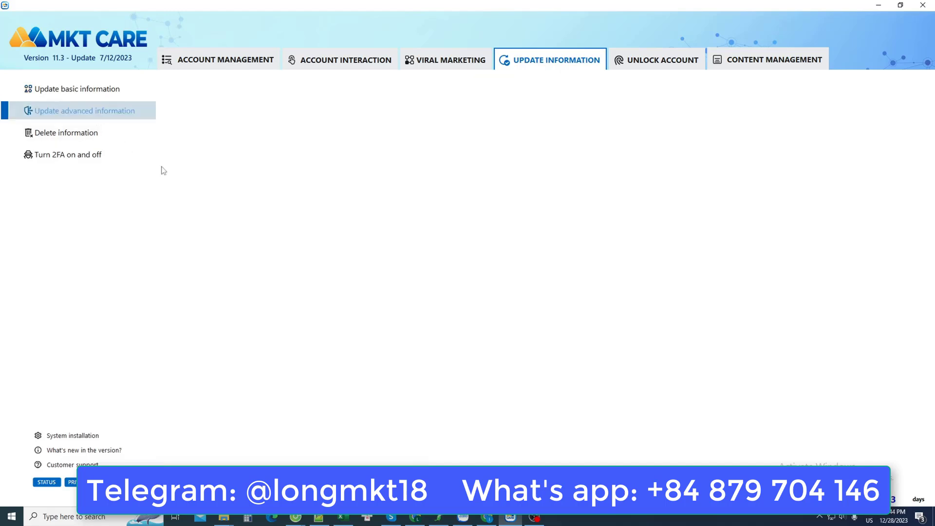
pyautogui.click(175, 224)
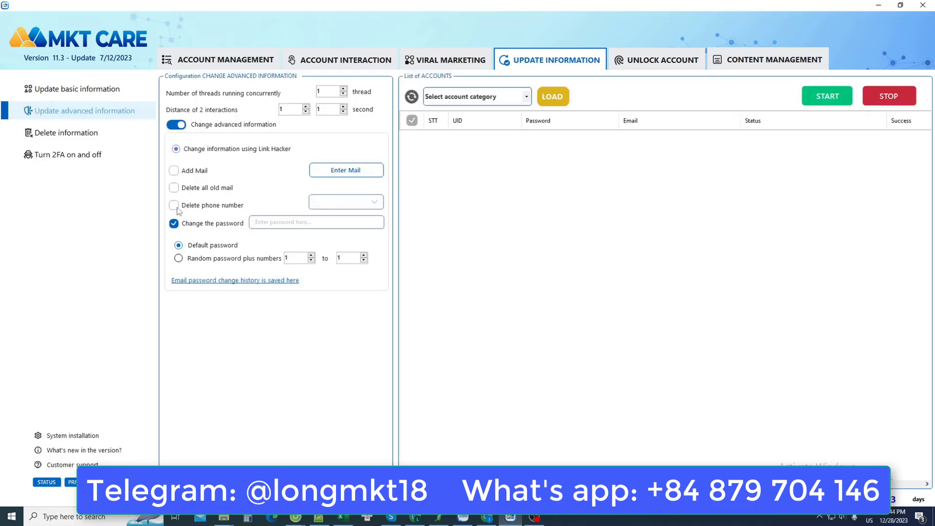
pyautogui.click(174, 205)
pyautogui.click(174, 188)
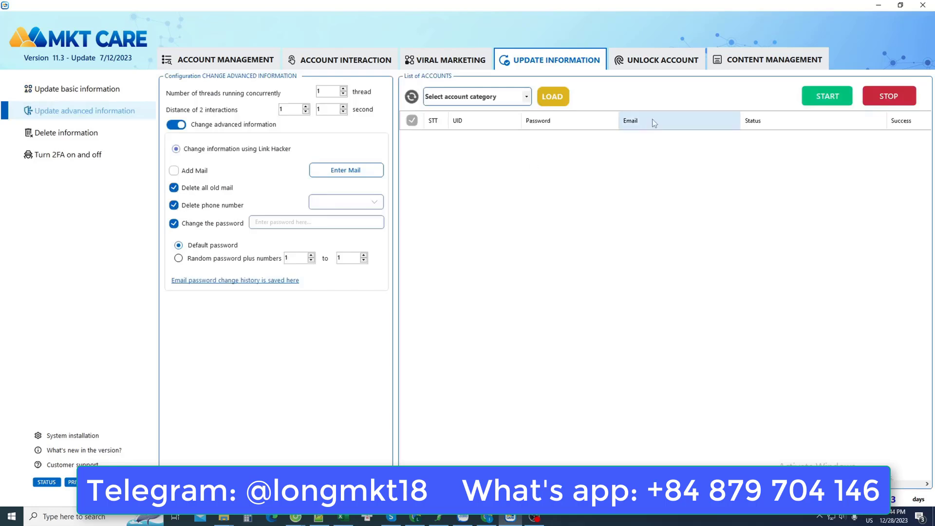
# - In Unlock Account, view the Checkpoint 282 settings, then switch to the Unlock Mail settings
pyautogui.click(663, 63)
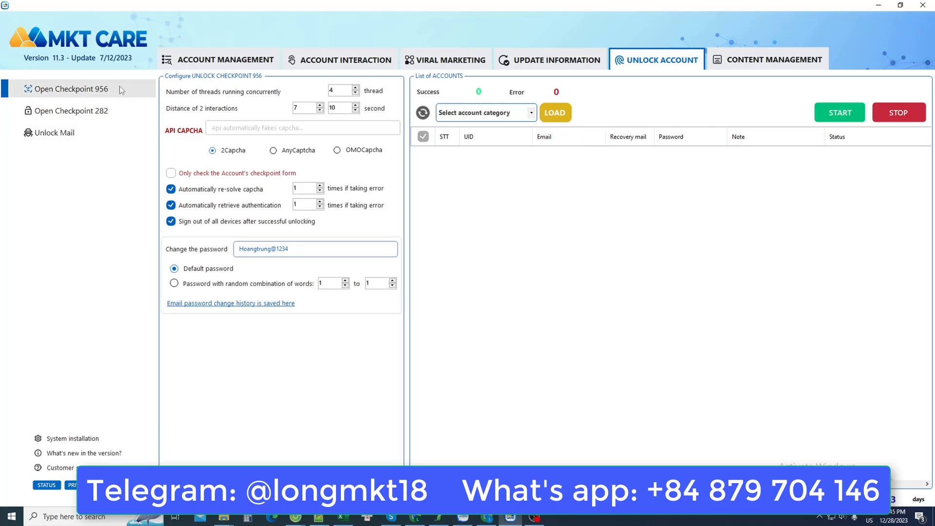
pyautogui.click(112, 111)
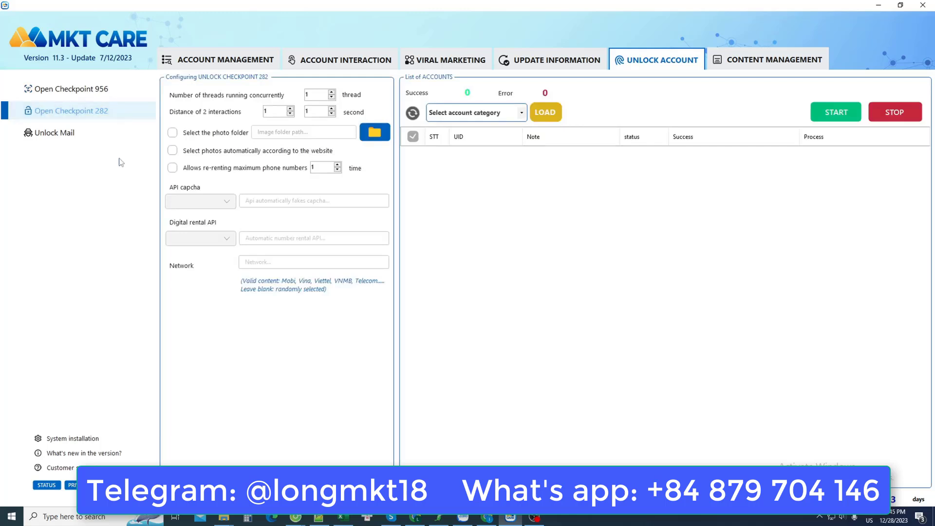
pyautogui.click(94, 140)
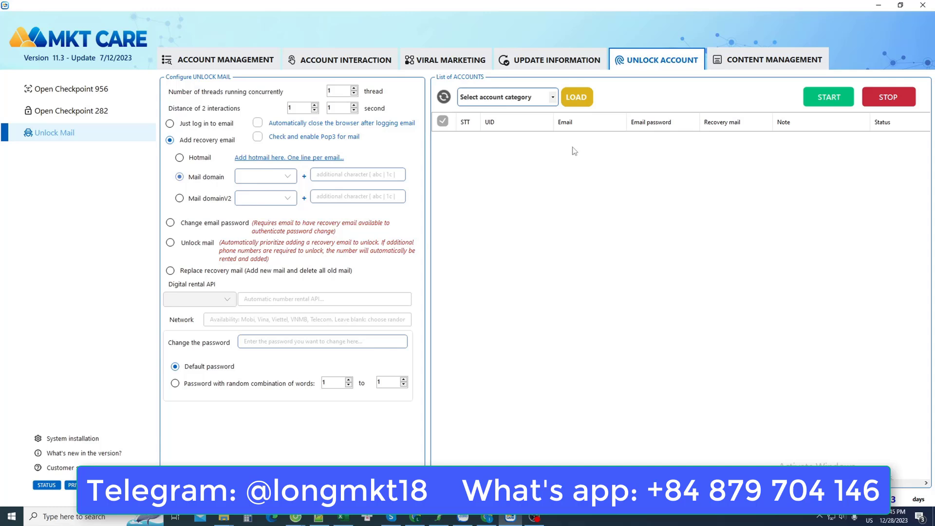
# - In Content Management, glance at the Add Content form, then load all articles from the Tất cả category
pyautogui.click(774, 59)
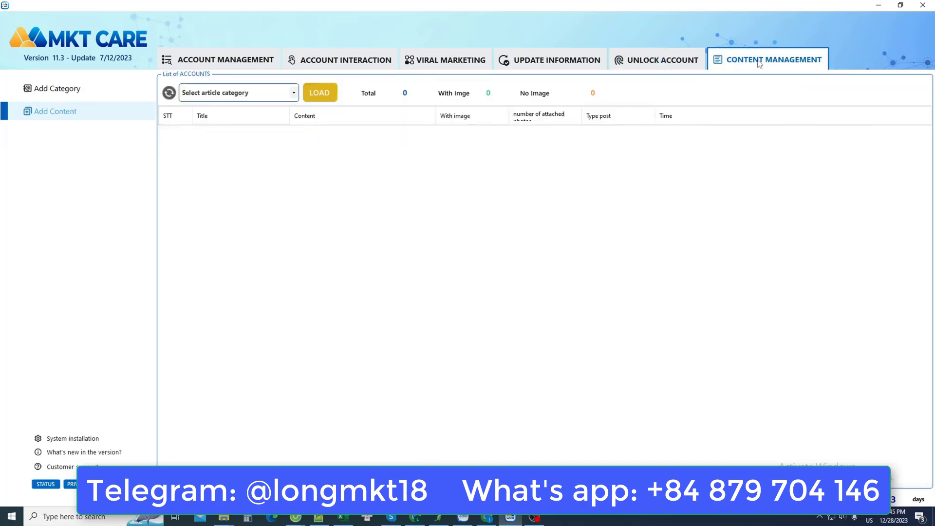
pyautogui.click(82, 113)
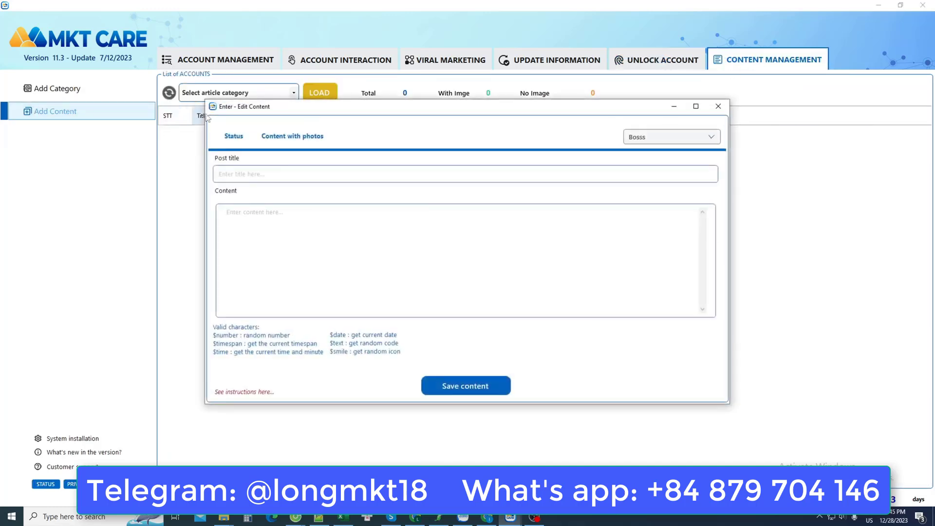
pyautogui.click(714, 108)
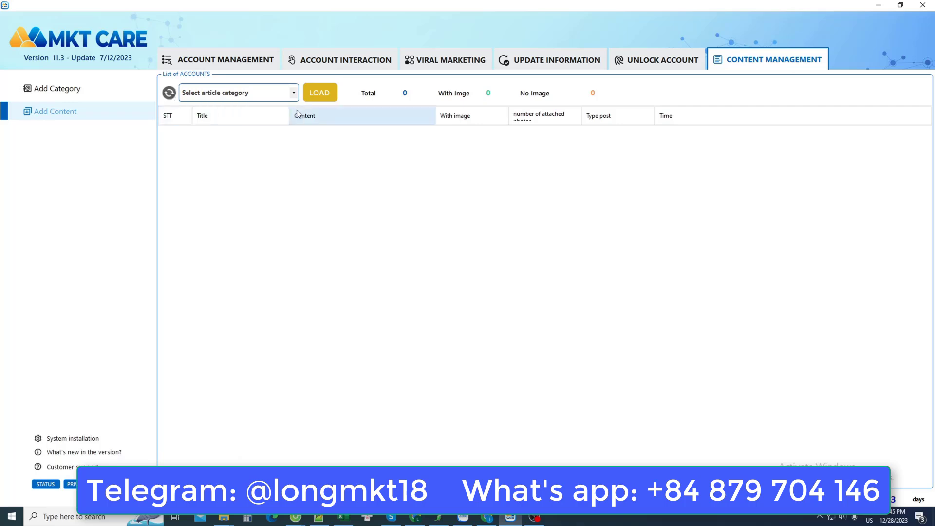
pyautogui.click(294, 93)
pyautogui.click(293, 93)
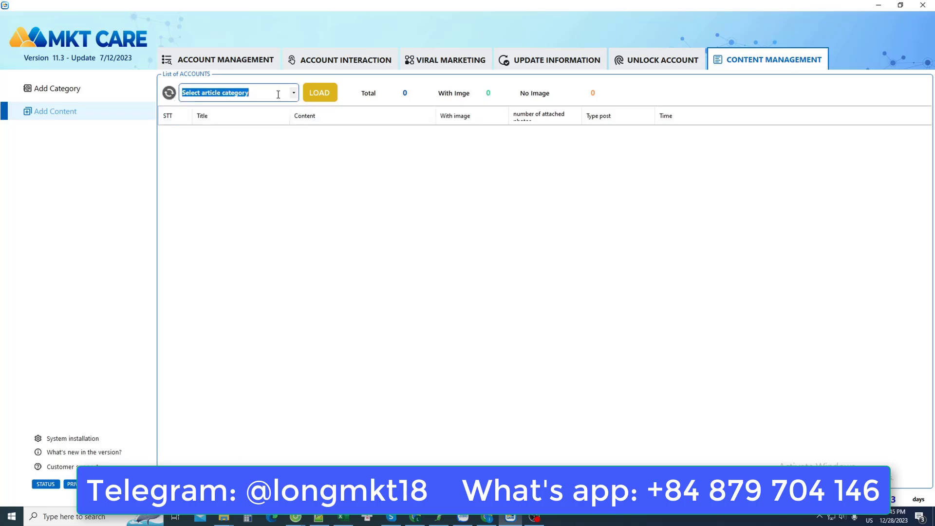
pyautogui.click(294, 93)
pyautogui.click(199, 105)
# - Open row 8's article for editing, inspect its photo paths, and close without saving
pyautogui.moveTo(361, 135); pyautogui.dragTo(384, 312)
pyautogui.click(384, 271)
pyautogui.rightClick(386, 253)
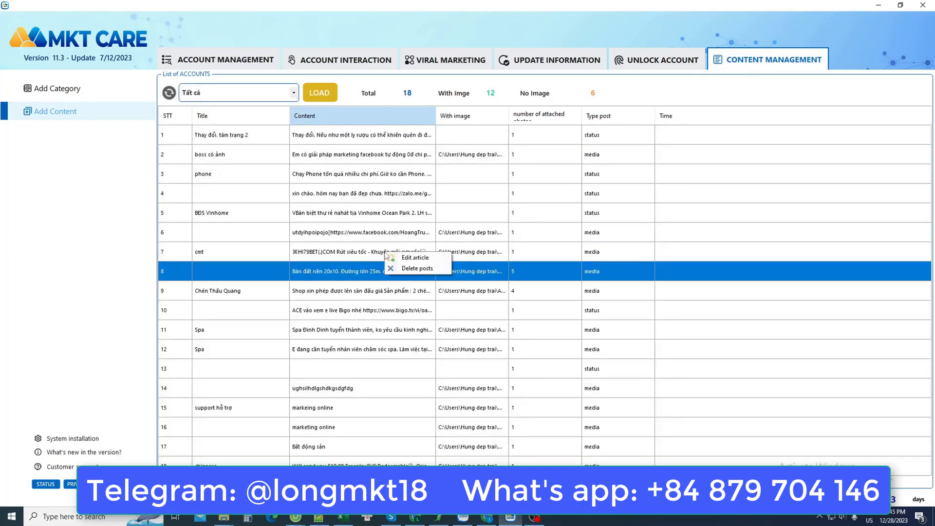
pyautogui.click(415, 258)
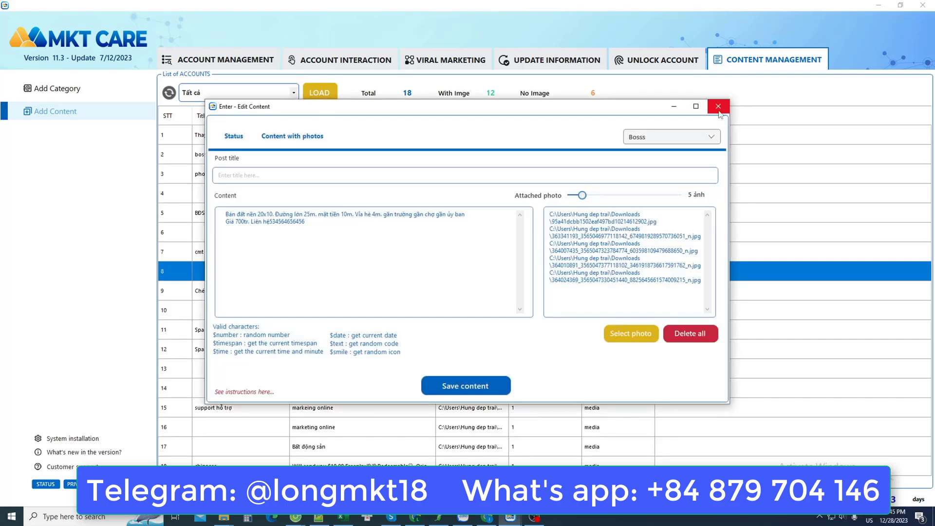
pyautogui.moveTo(616, 294); pyautogui.dragTo(596, 234)
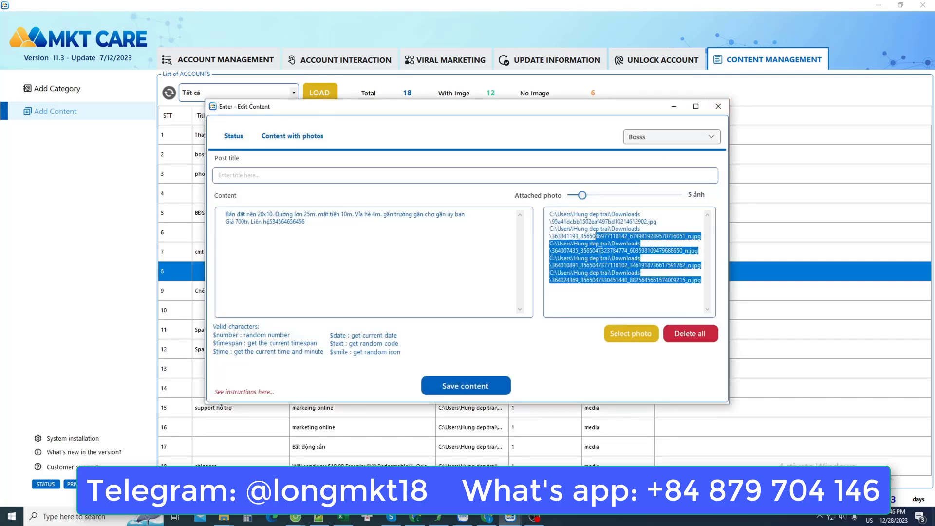
pyautogui.click(718, 106)
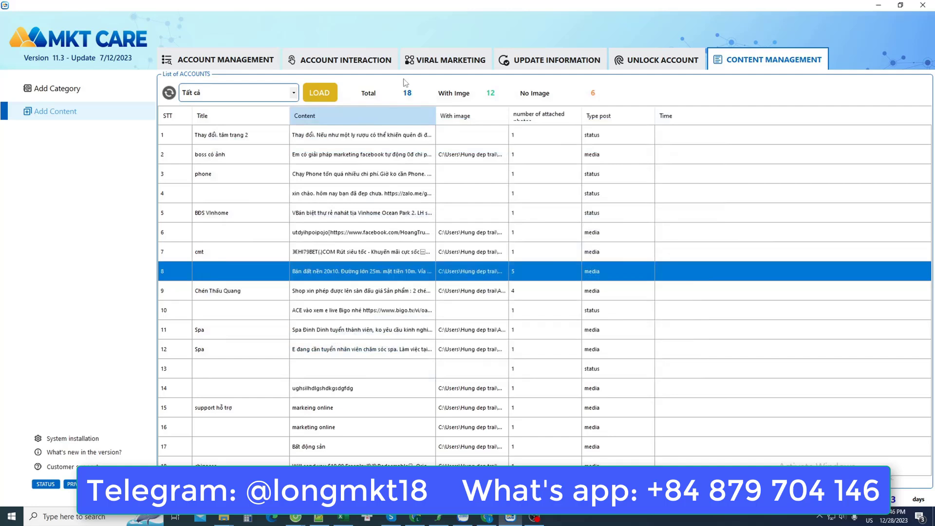
# - With scenario 'add account', load all 1459 accounts from the Tất cả category in Account Interaction
pyautogui.click(367, 65)
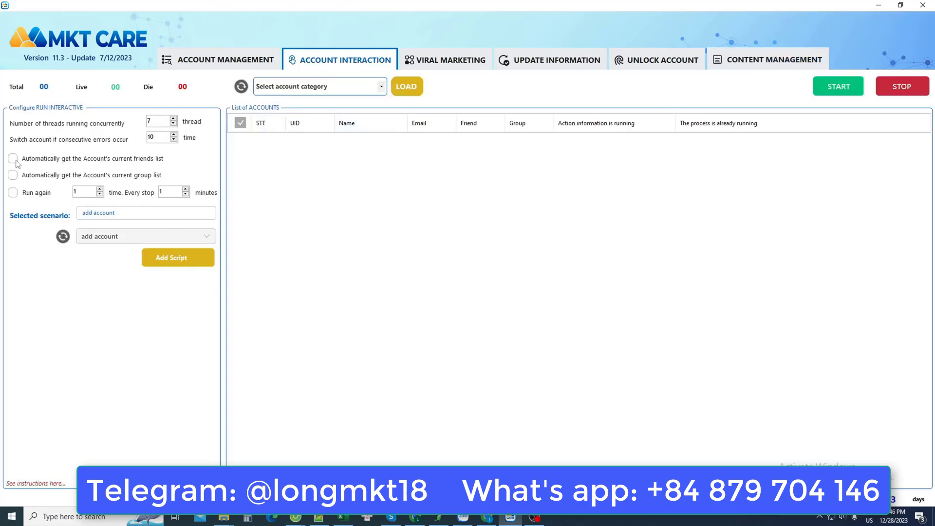
pyautogui.click(137, 241)
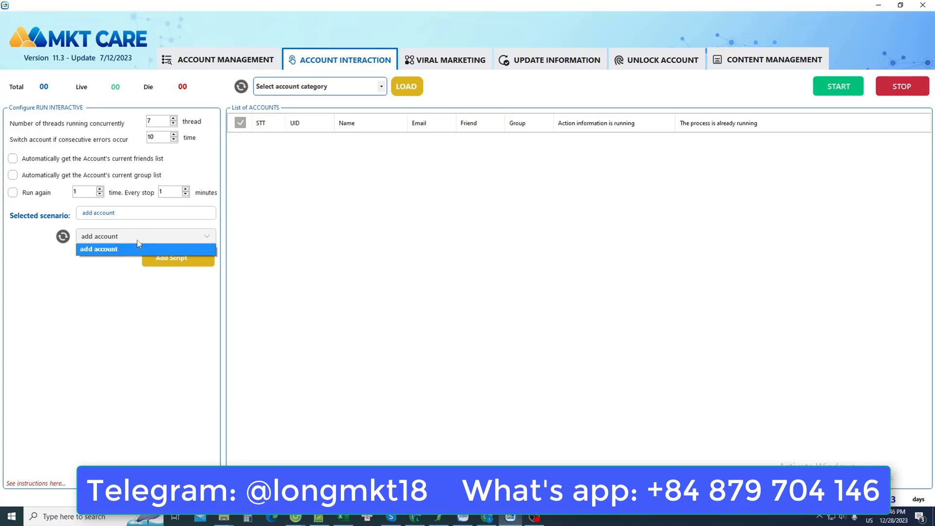
pyautogui.click(139, 249)
pyautogui.click(382, 86)
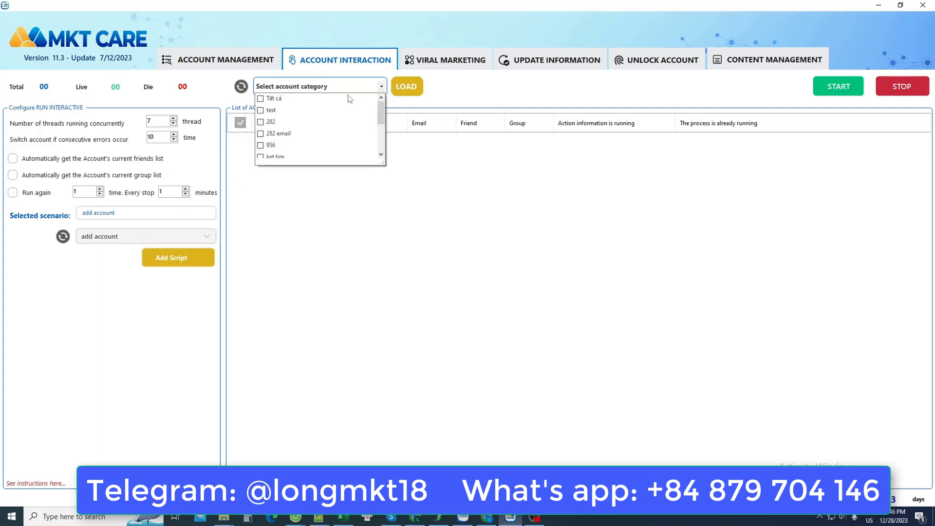
pyautogui.click(286, 100)
pyautogui.click(404, 92)
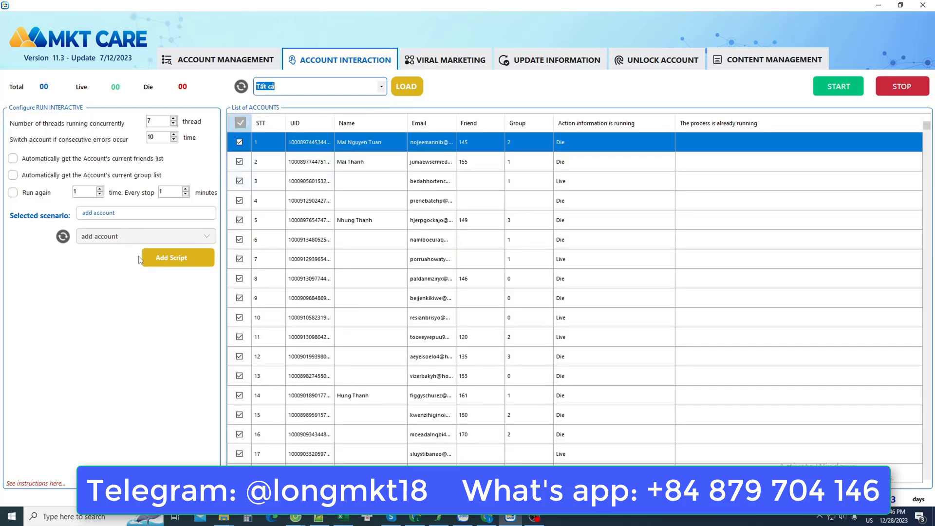
pyautogui.scroll(-4, 452, 198)
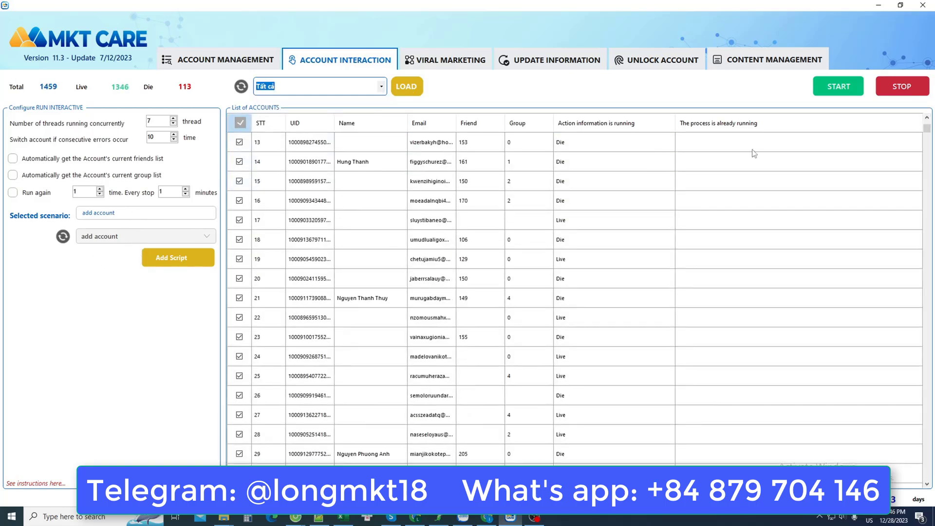